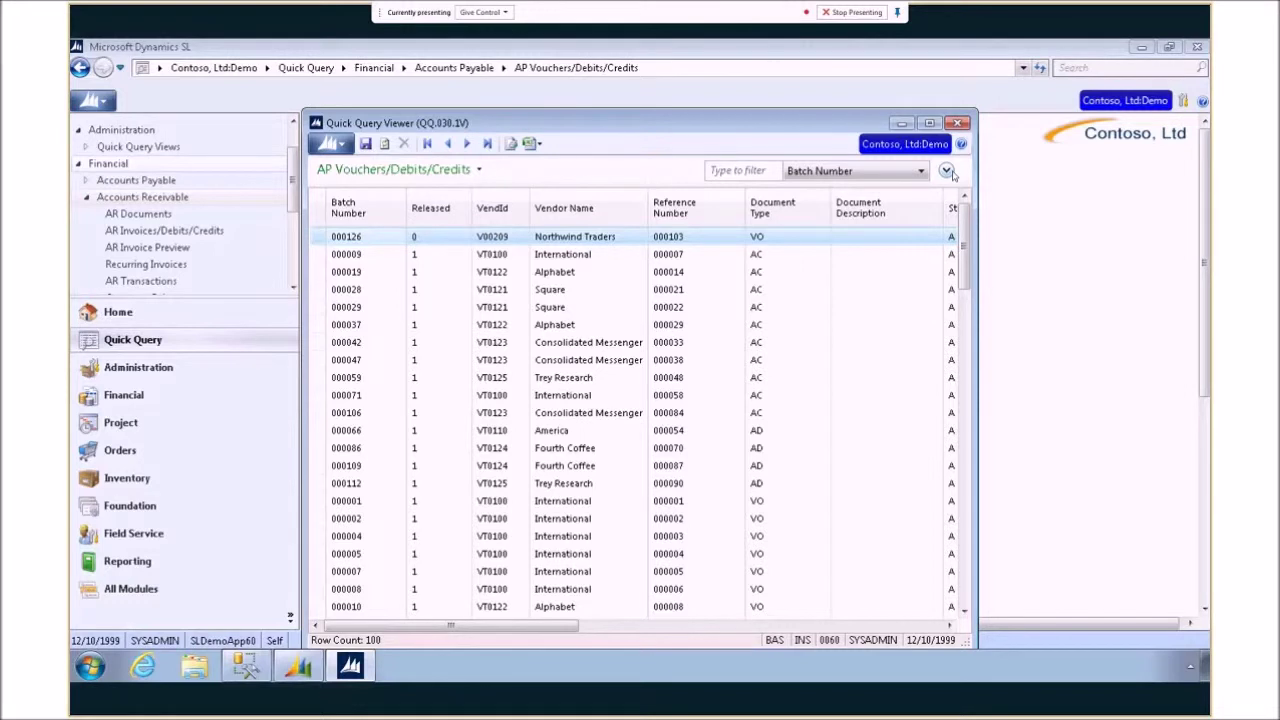
- Filter the AP Vouchers/Debits/Credits query to records where Released equals 1
click(946, 171)
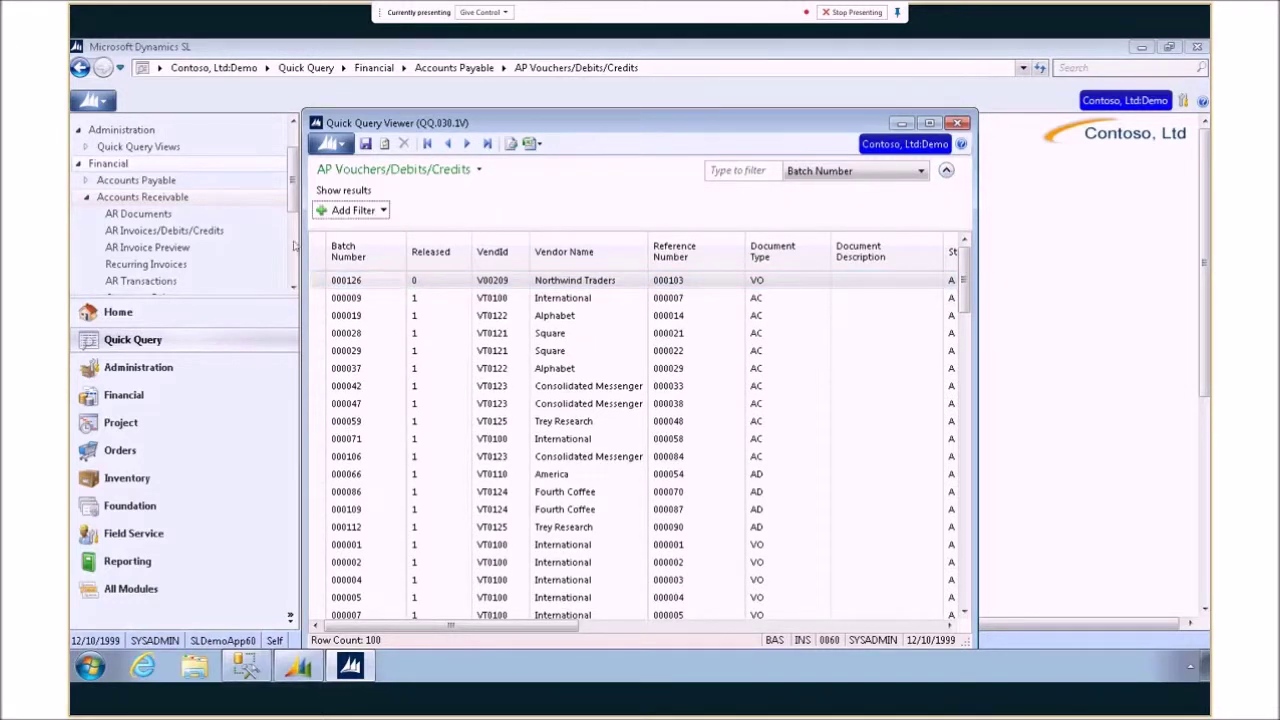
click(352, 210)
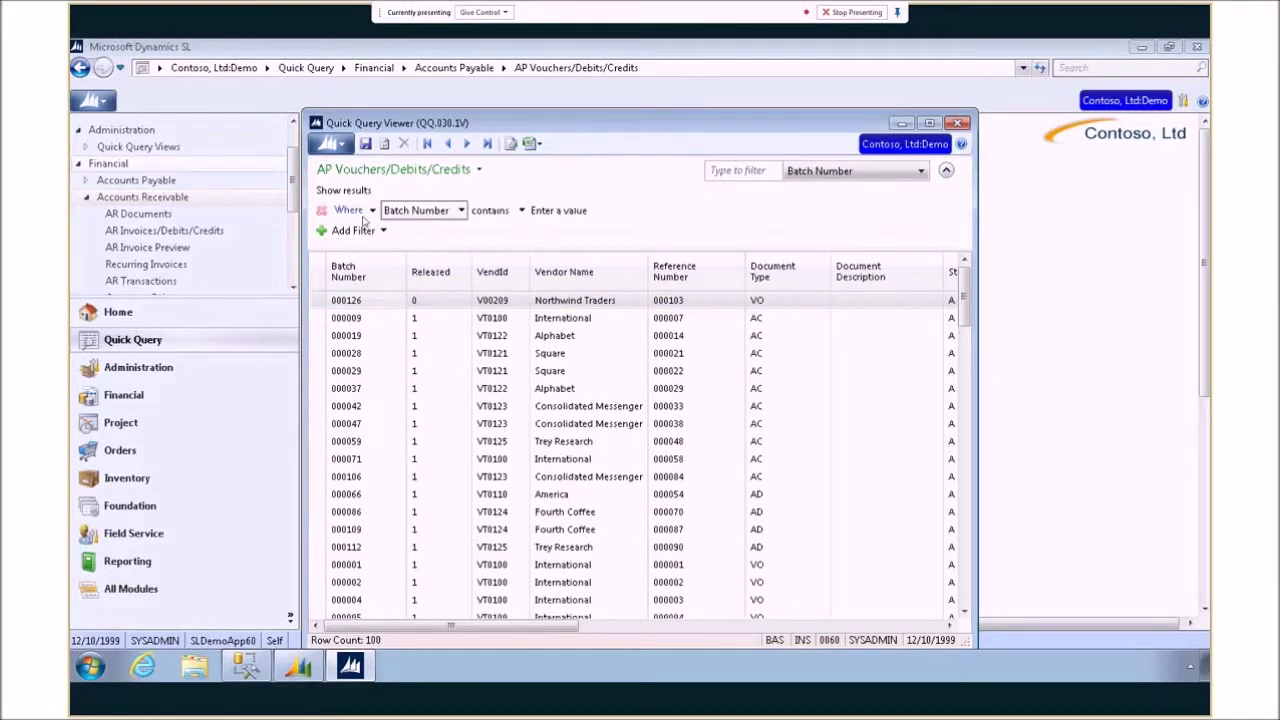
click(455, 212)
click(415, 246)
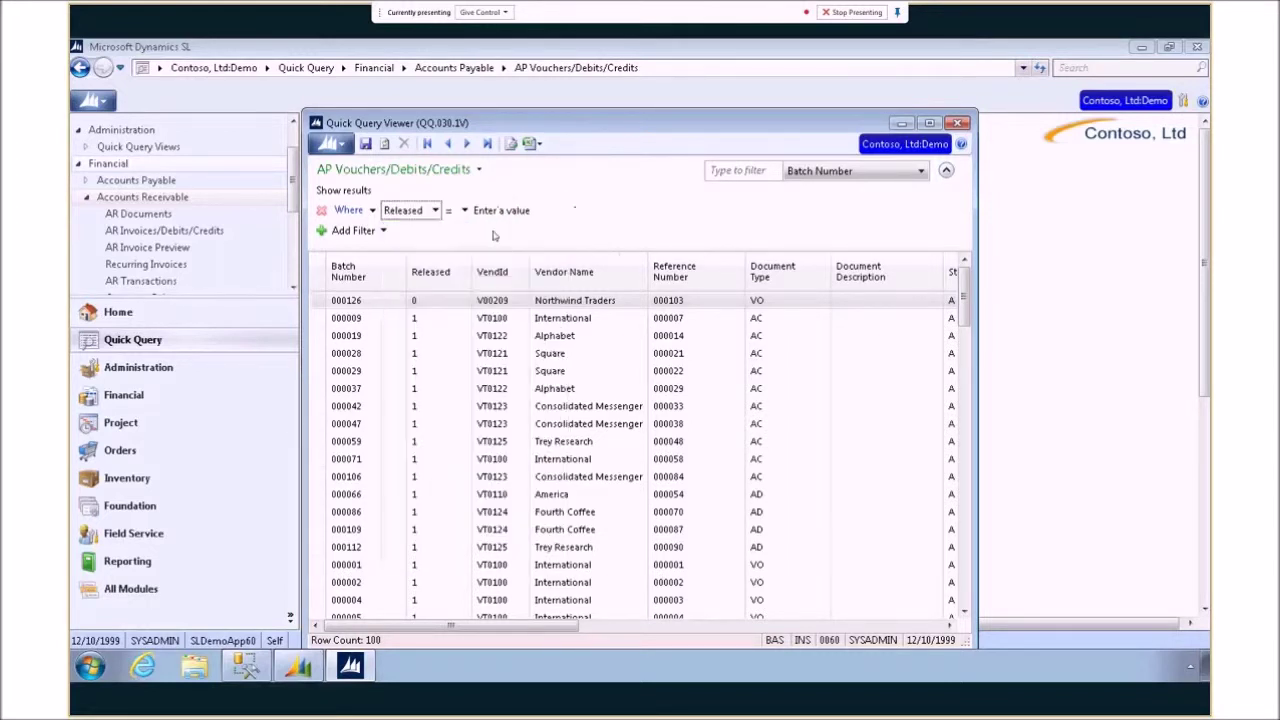
click(526, 212)
text(1)
key(Return)
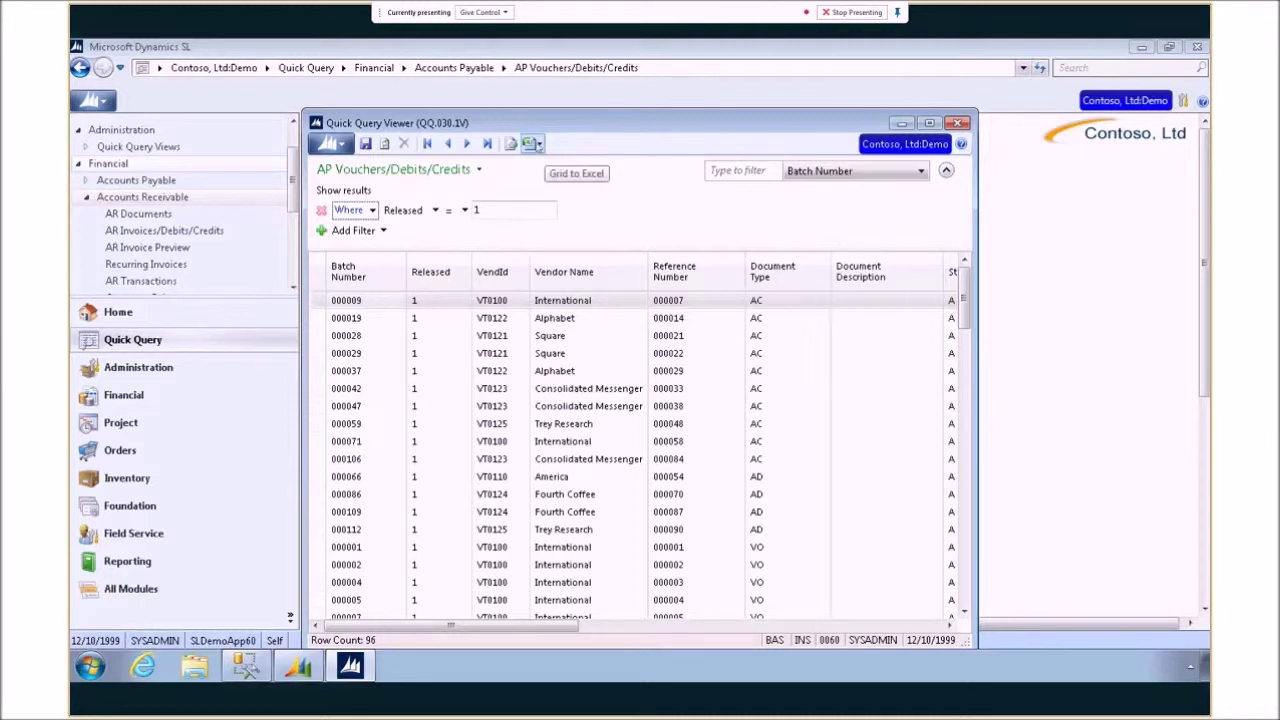
- Export the filtered results to Excel with Copy To Table and view the filter options of the Batch Number column
click(536, 144)
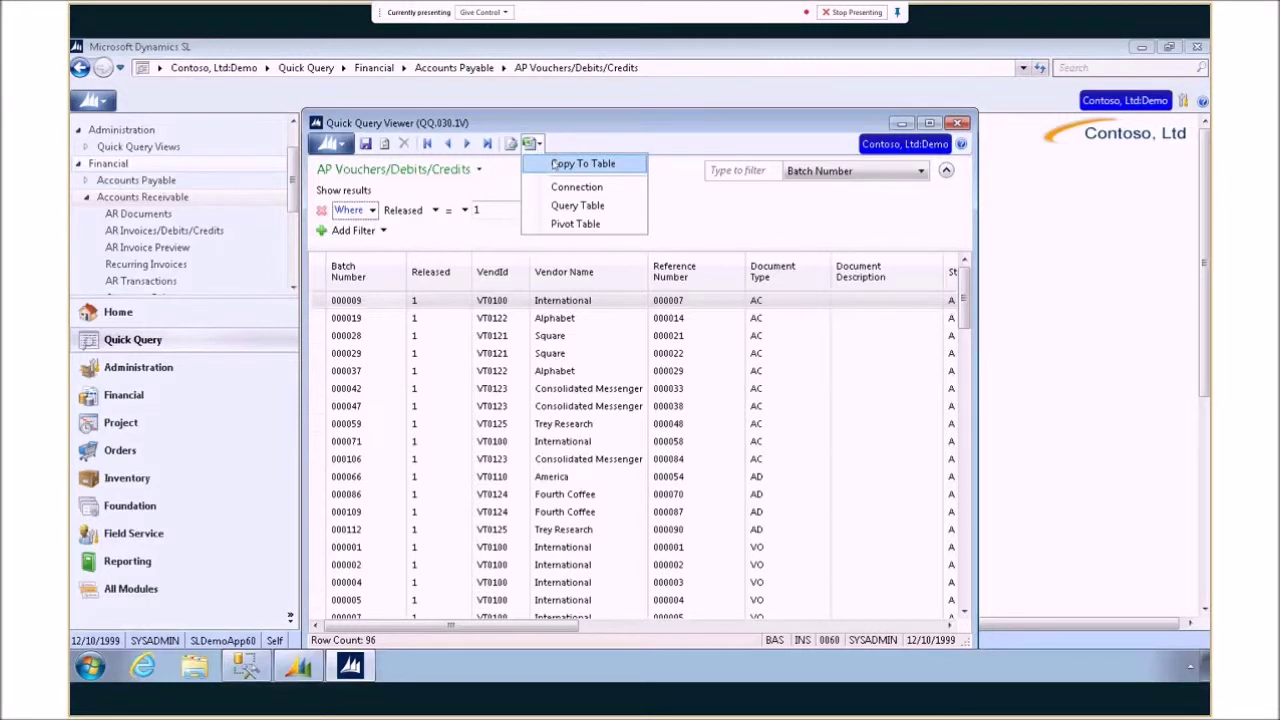
click(556, 166)
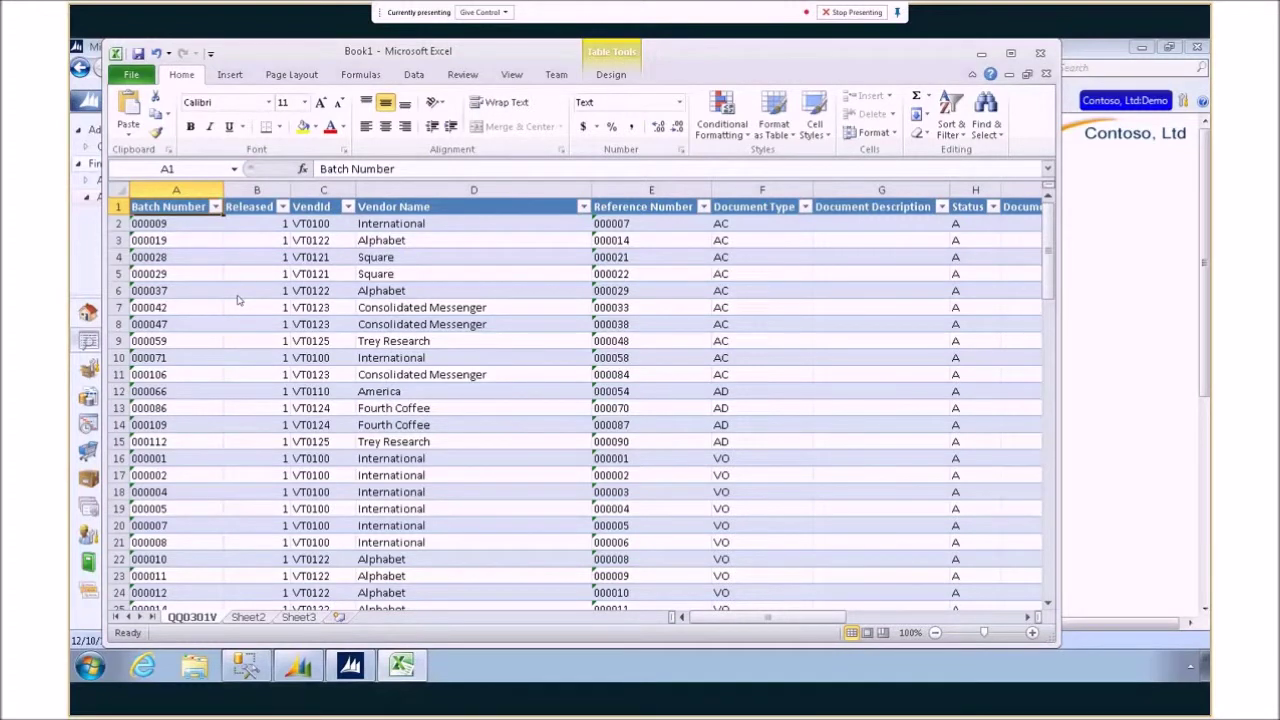
click(214, 206)
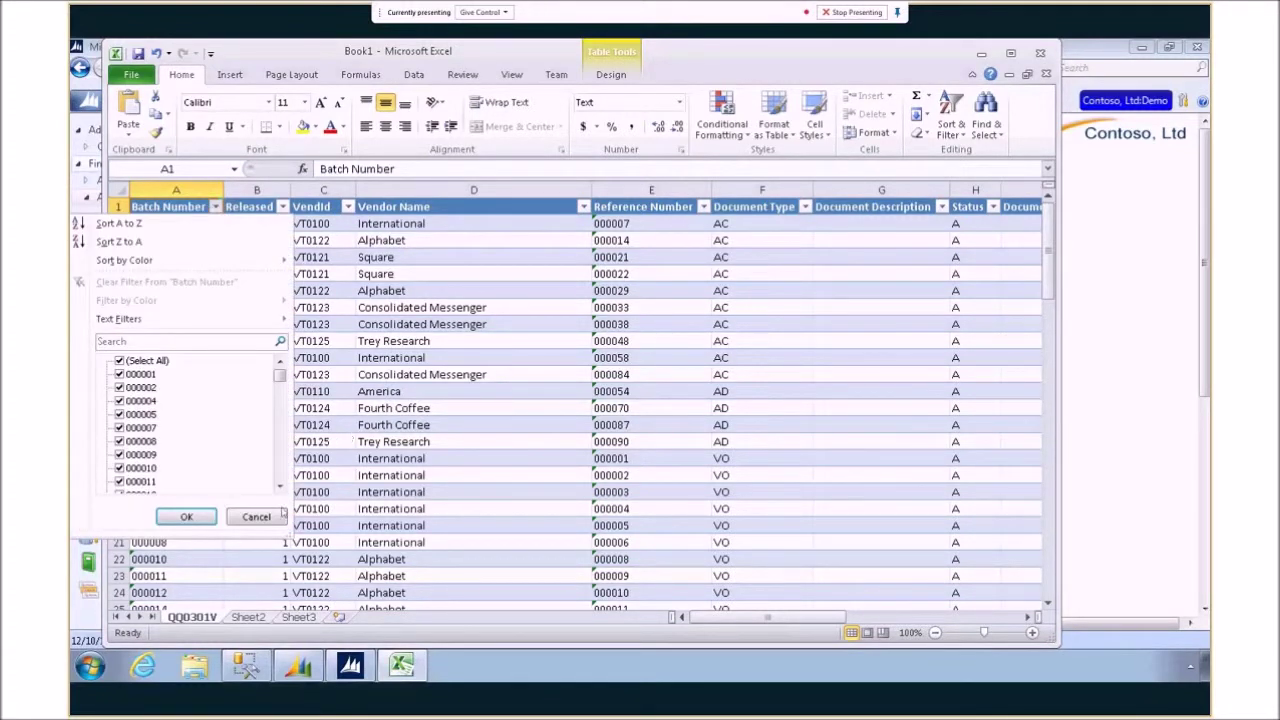
click(192, 518)
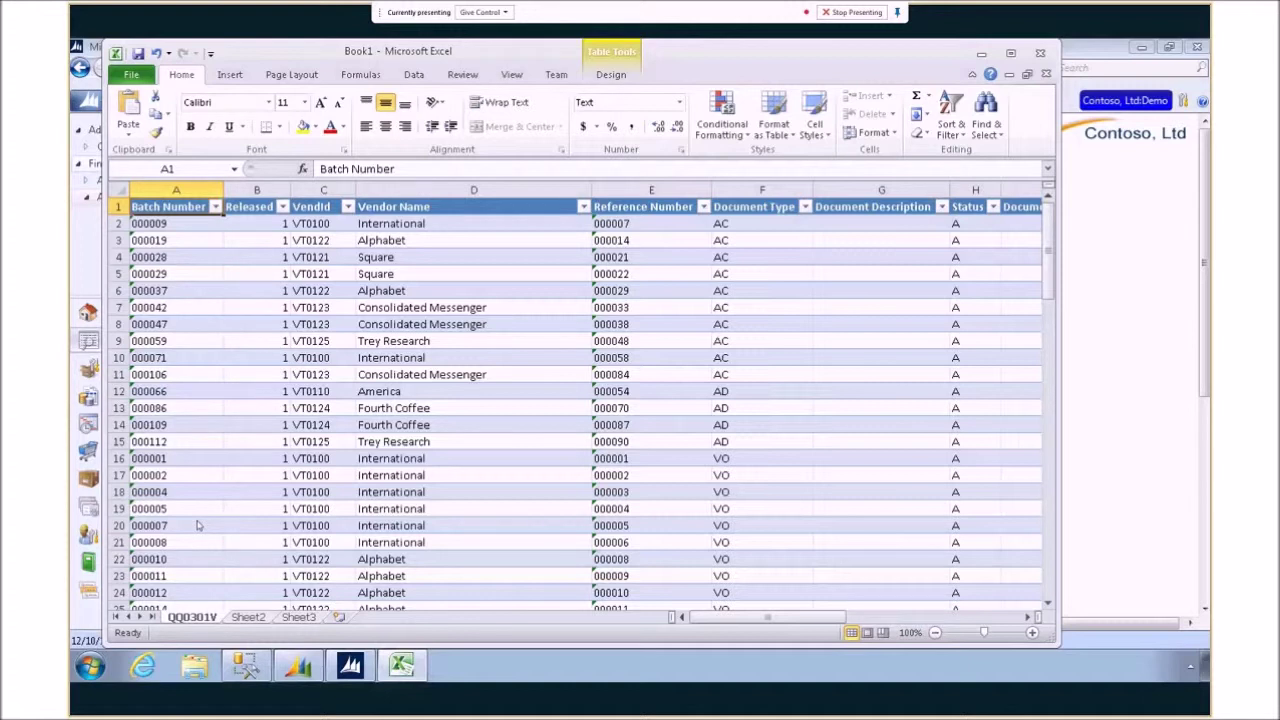
- Return to Quick Query Viewer, create an Excel query table in a new workbook with Filtered Rows and Selected Columns, and refresh all its data
click(350, 674)
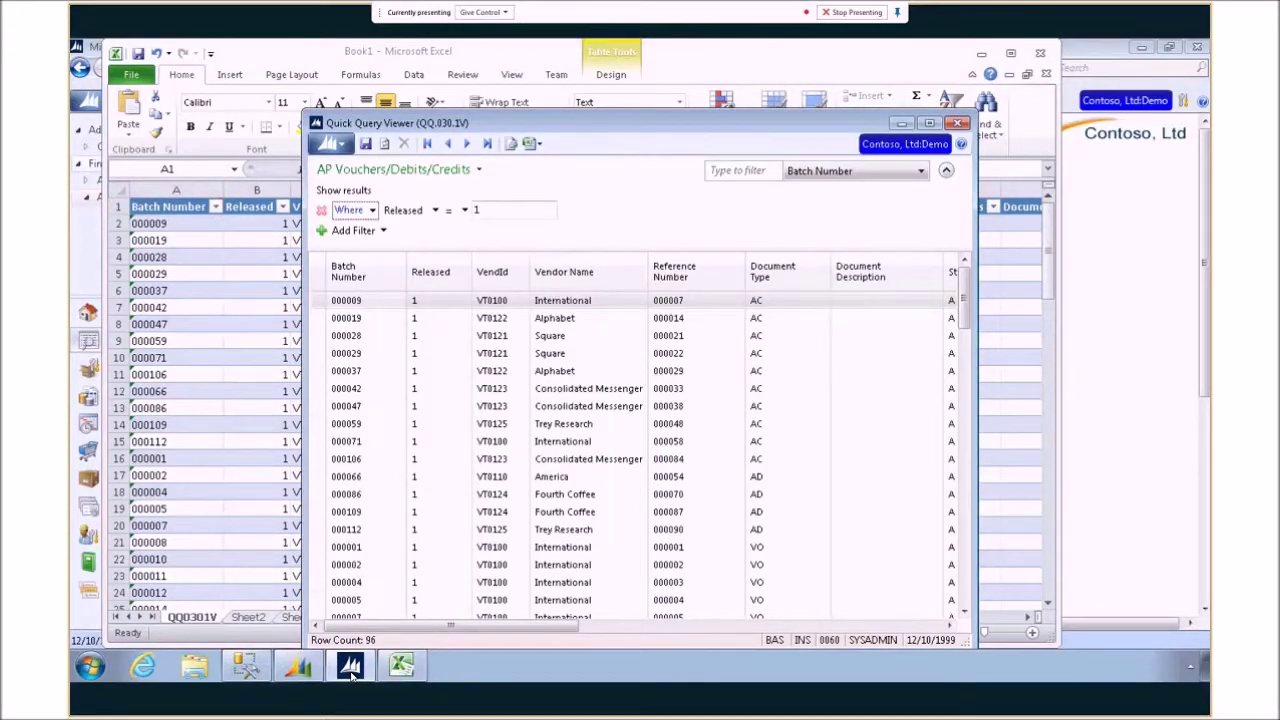
click(540, 146)
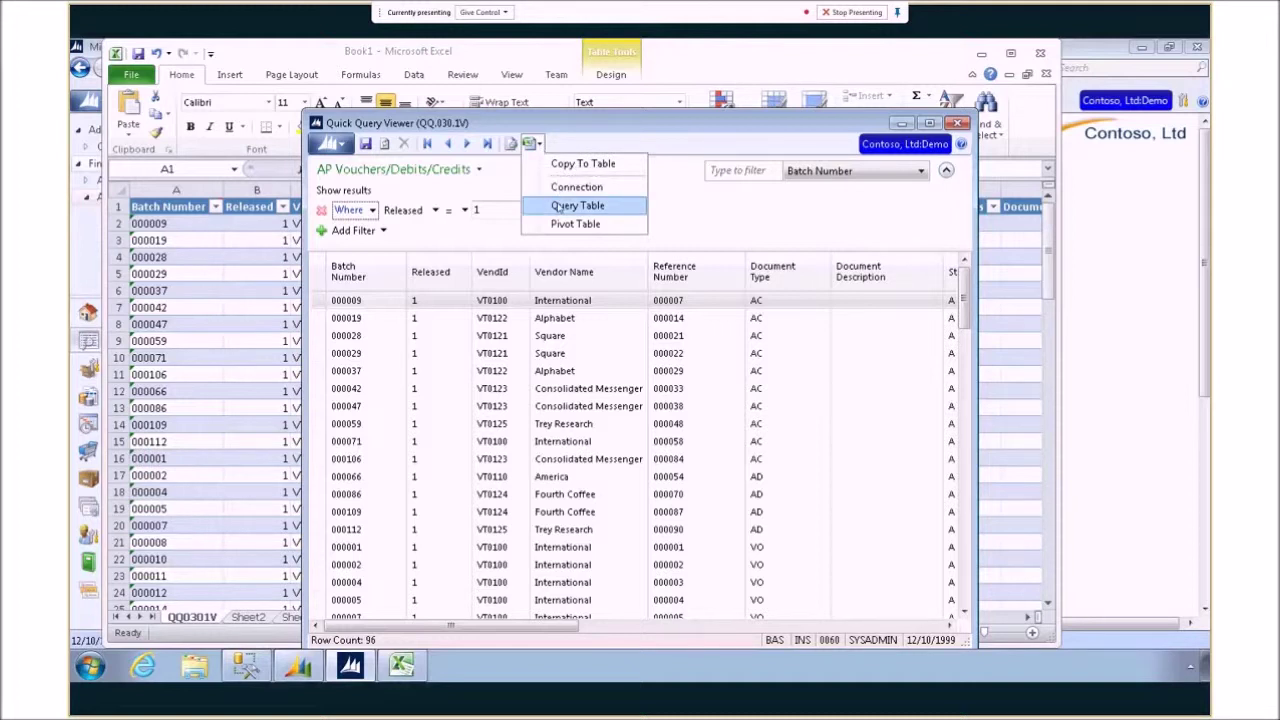
click(577, 205)
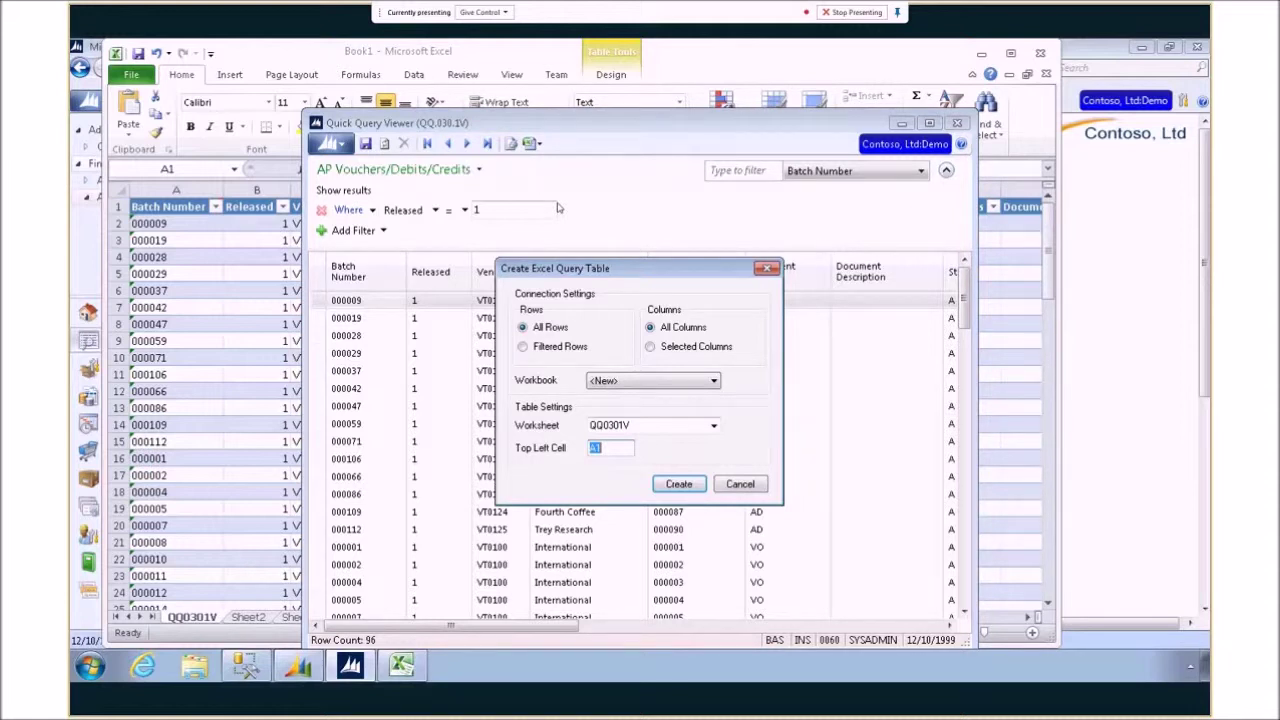
click(580, 351)
click(701, 349)
click(676, 485)
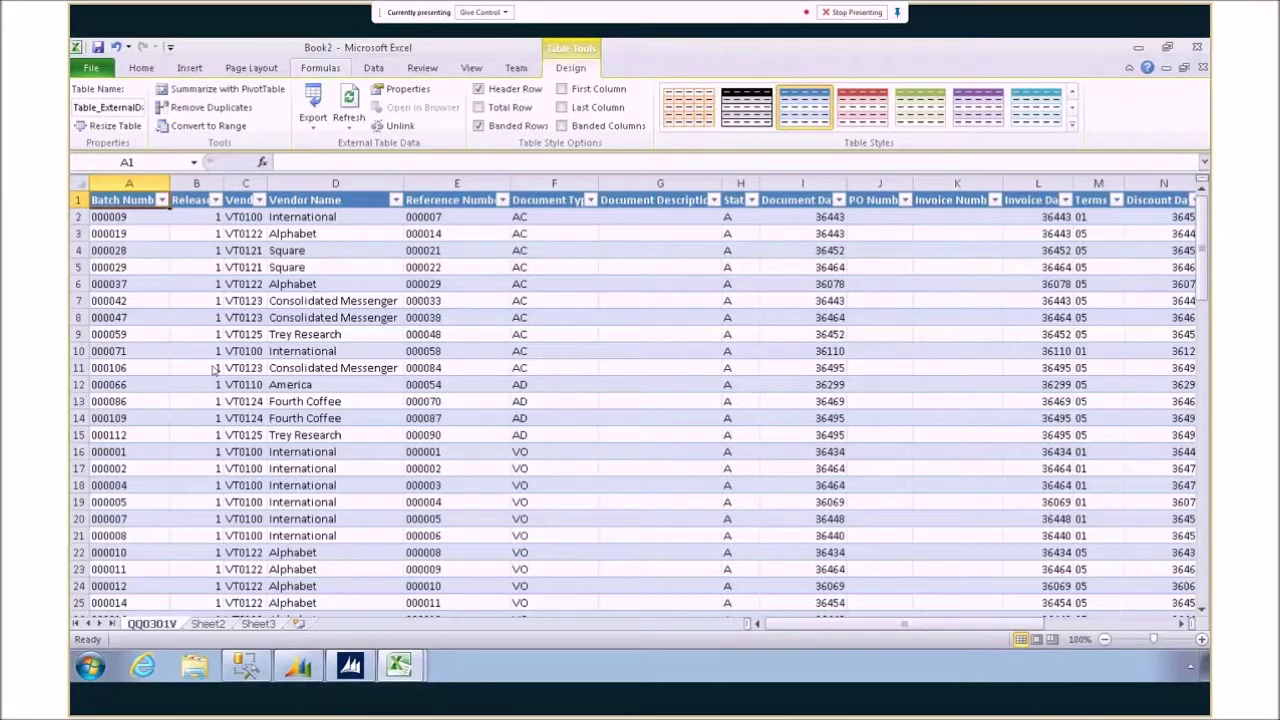
click(372, 70)
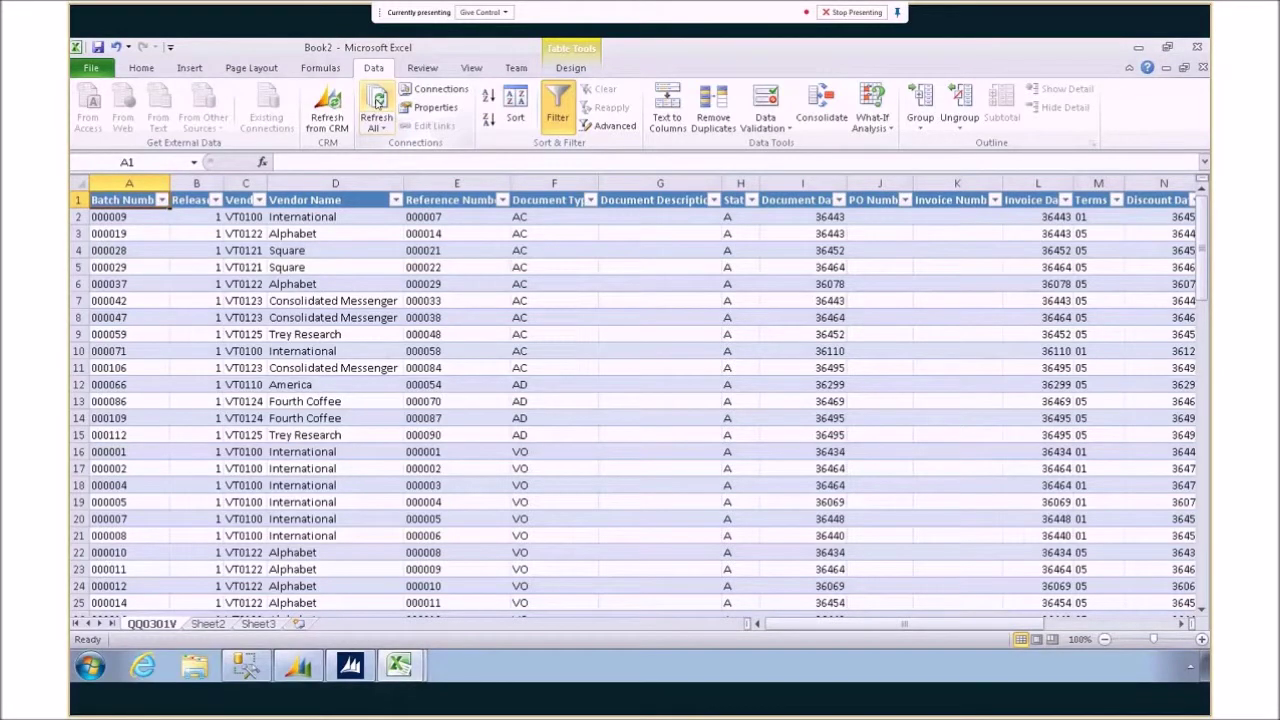
click(378, 103)
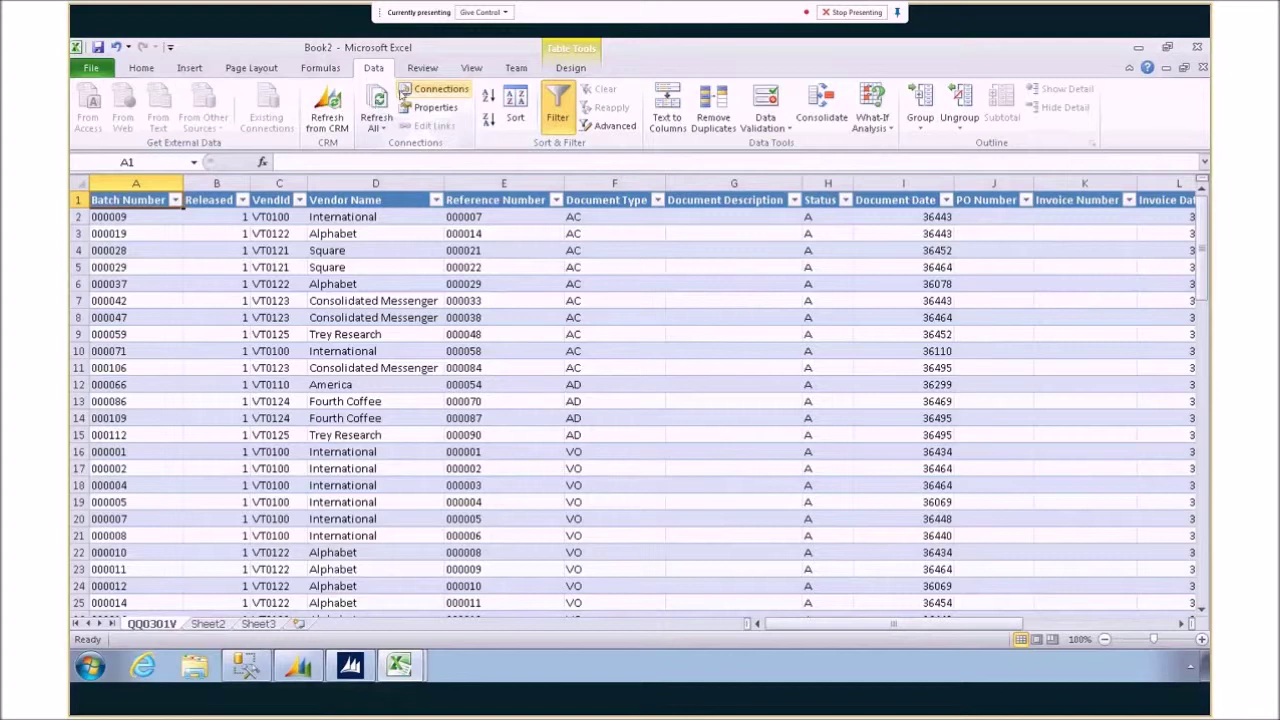
- Examine the usage and definition properties of the query table workbook's QQ_apdoc_reg connection
click(420, 90)
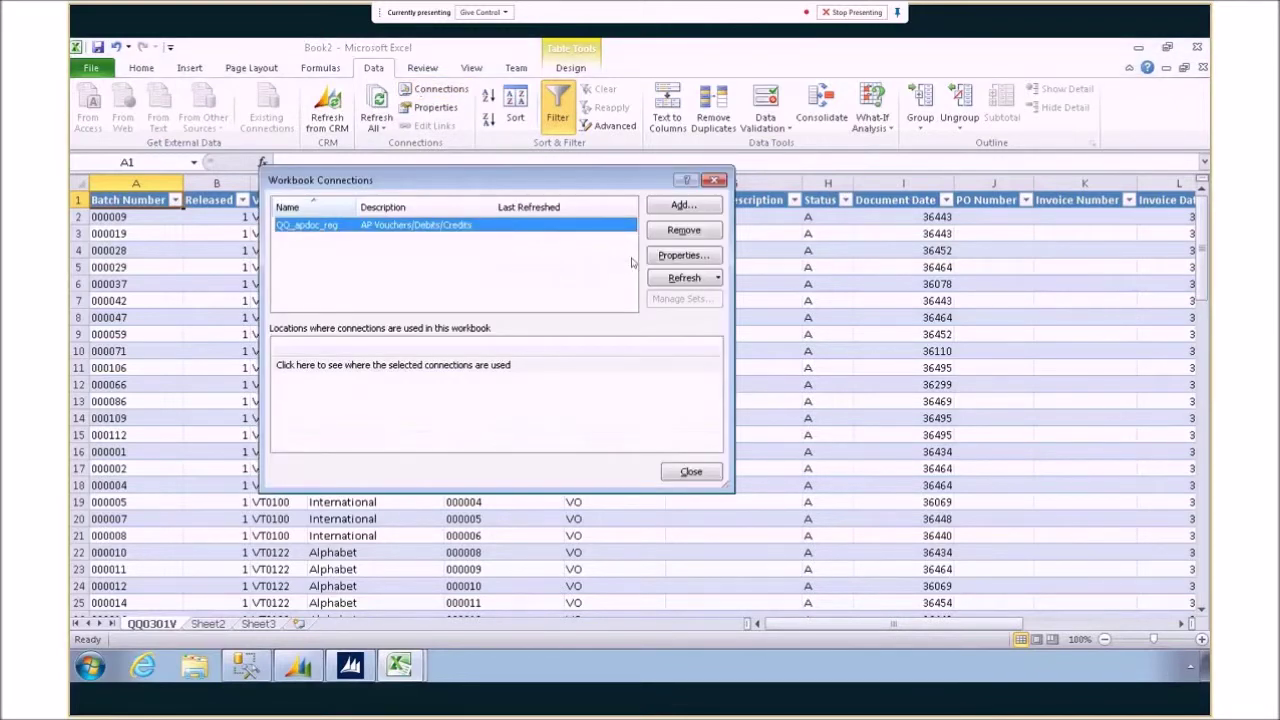
click(684, 256)
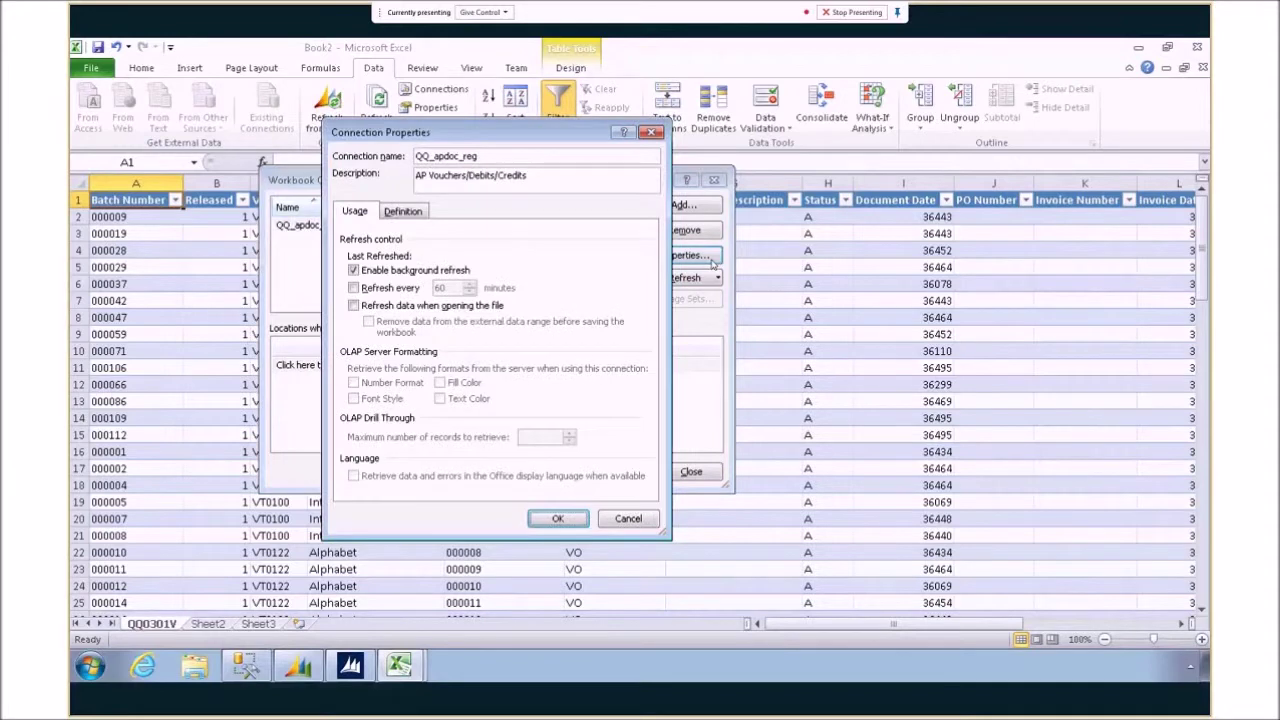
click(406, 211)
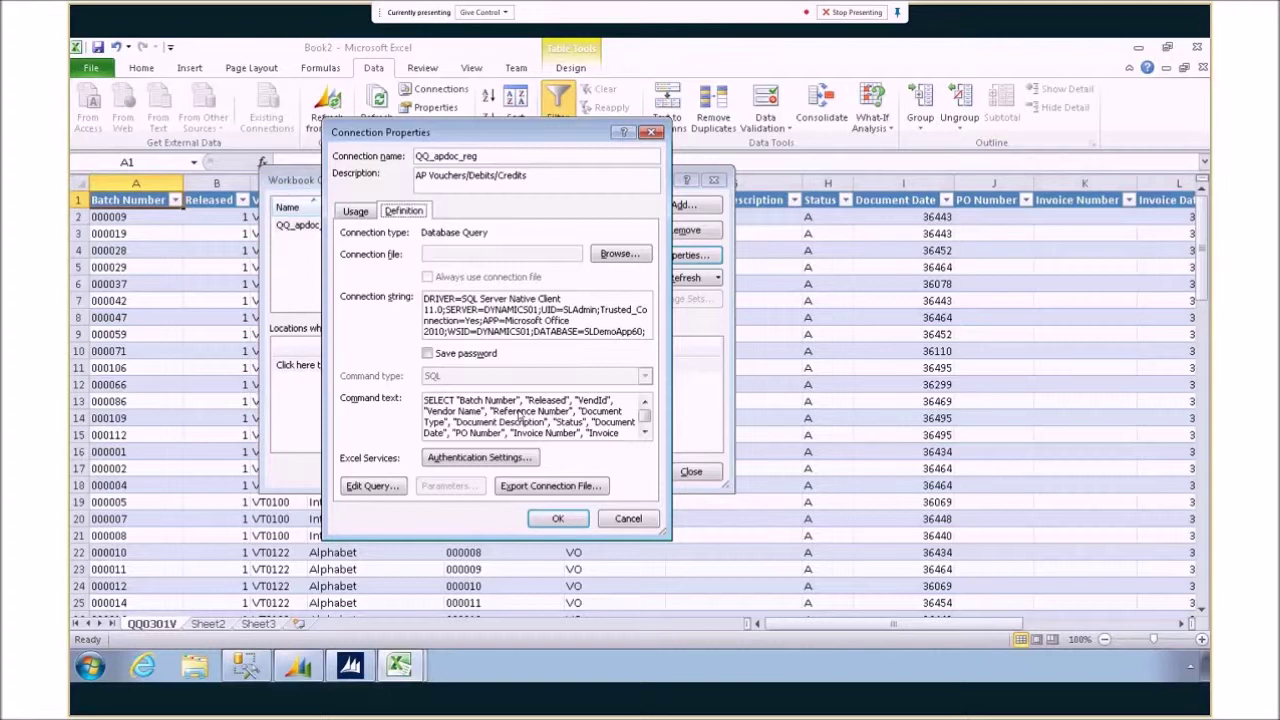
click(550, 526)
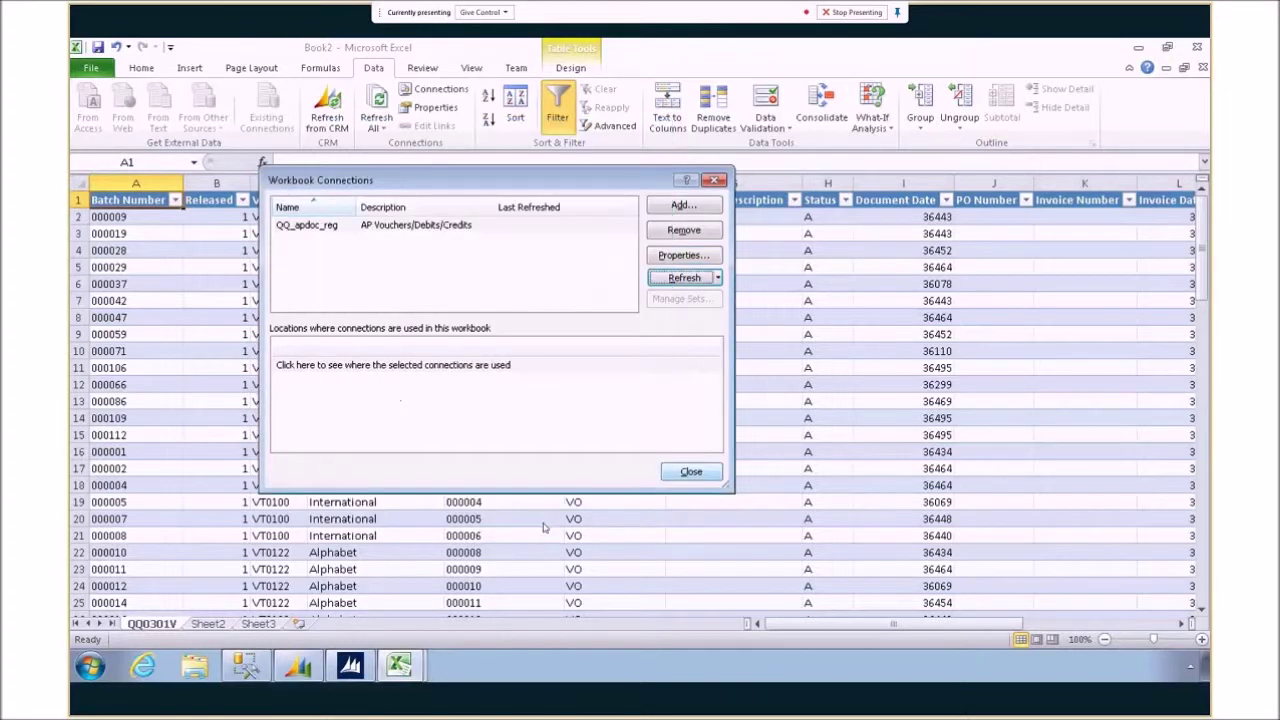
click(713, 476)
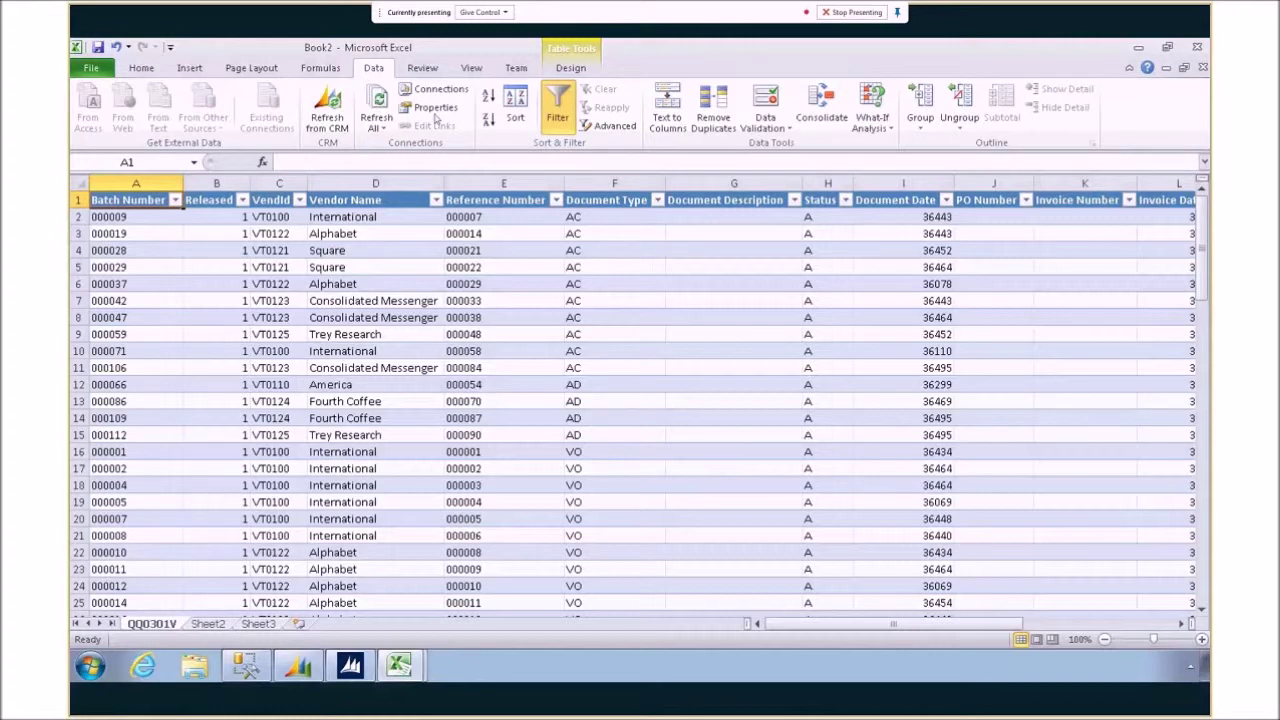
- Switch back to Quick Query Viewer and create an Excel connection in a new workbook with all rows and all columns
click(351, 665)
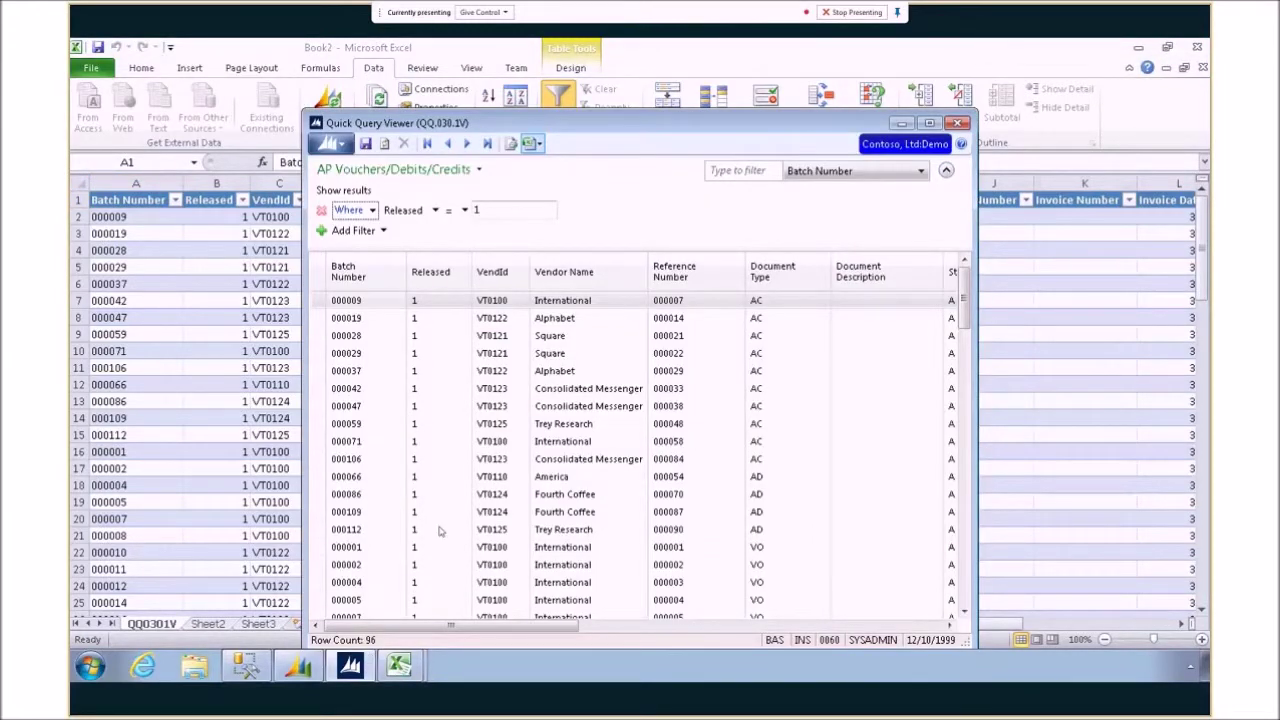
click(540, 144)
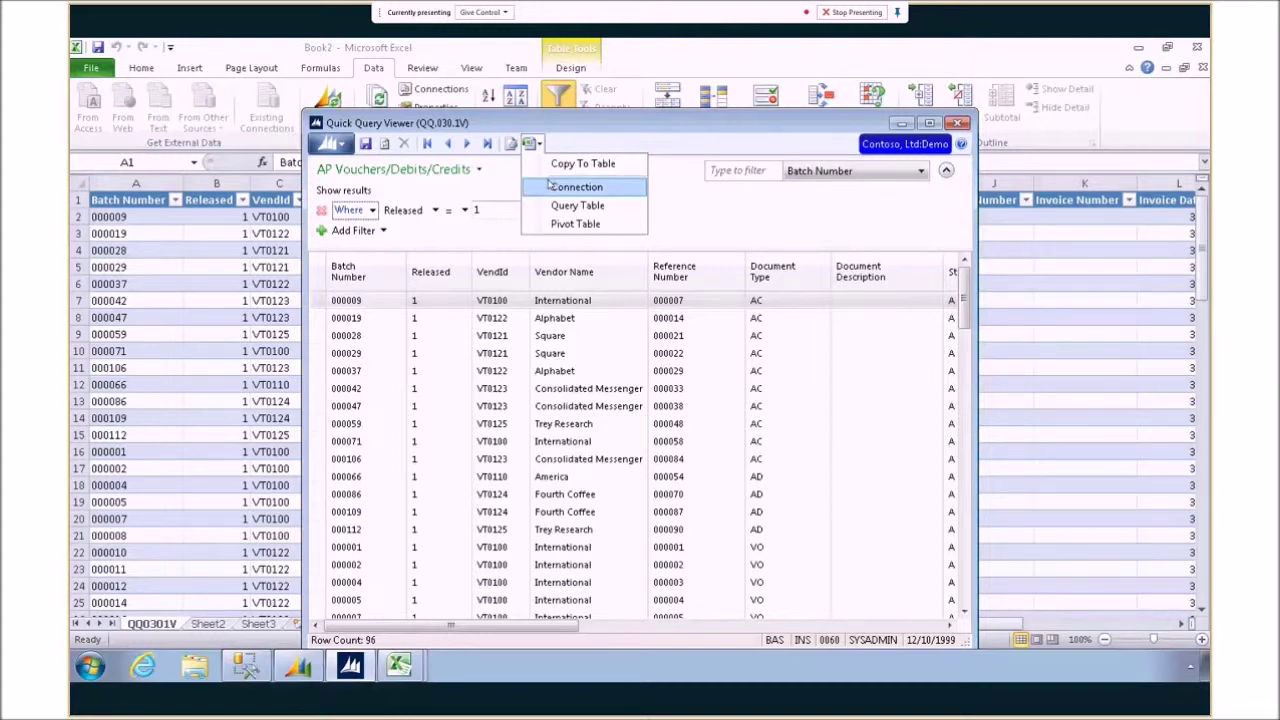
click(570, 187)
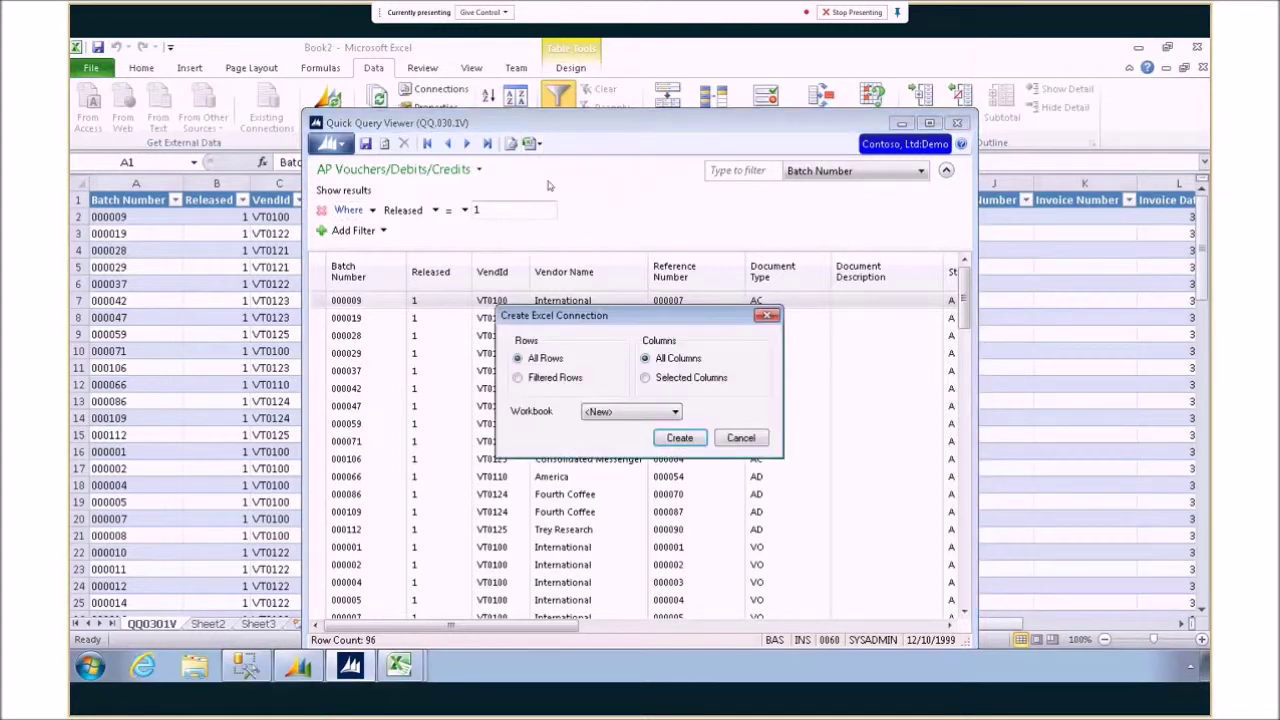
click(689, 441)
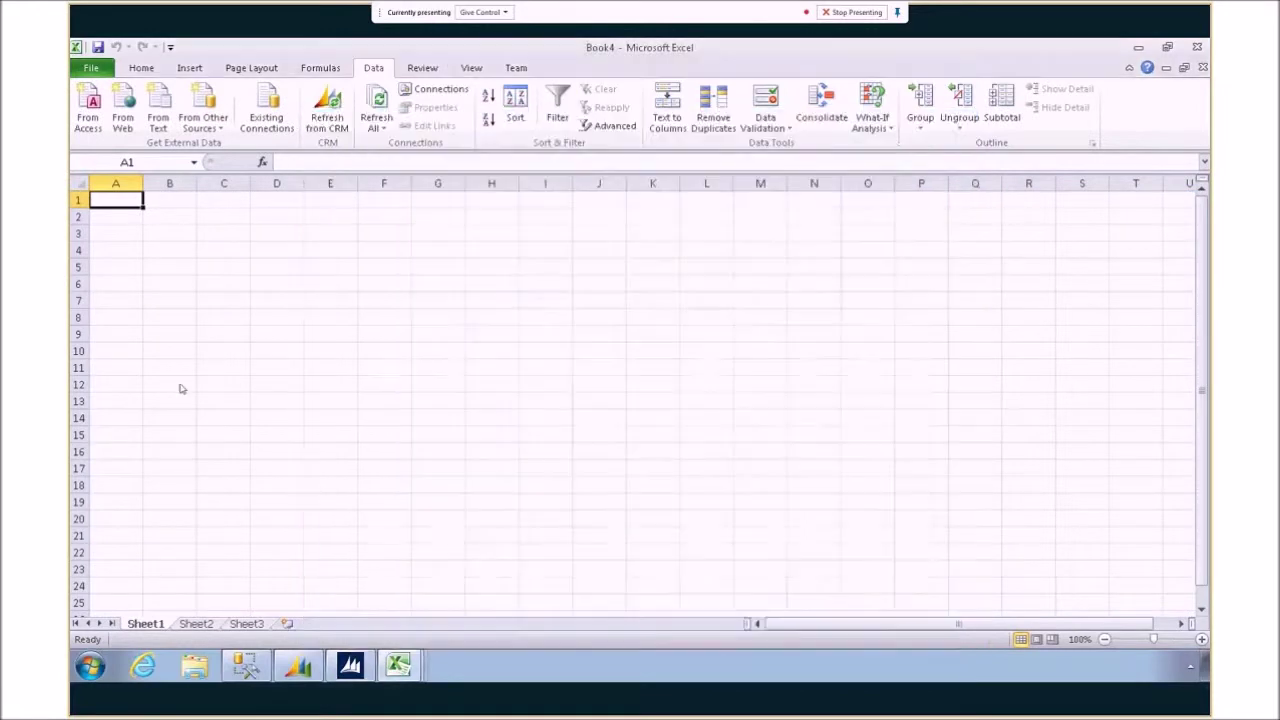
- Inspect the connection string and command text of QQ_apdoc_reg in the blank connection-only workbook
click(444, 92)
click(675, 255)
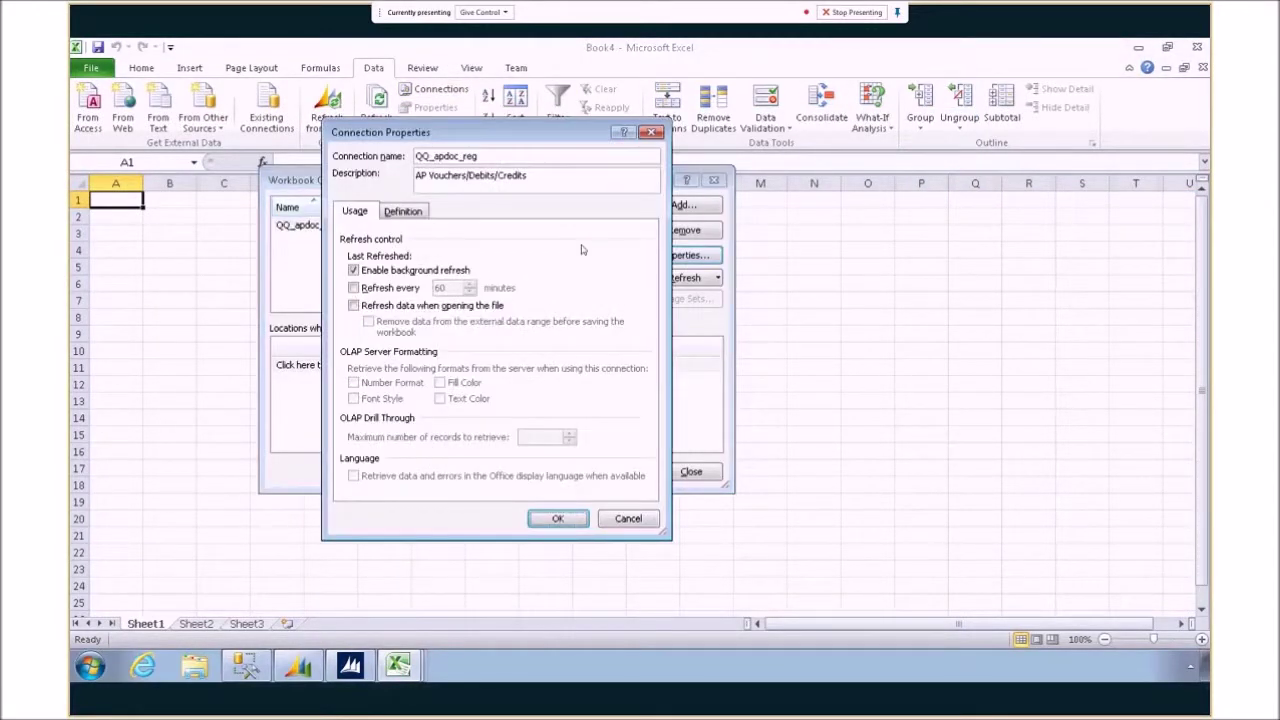
click(400, 211)
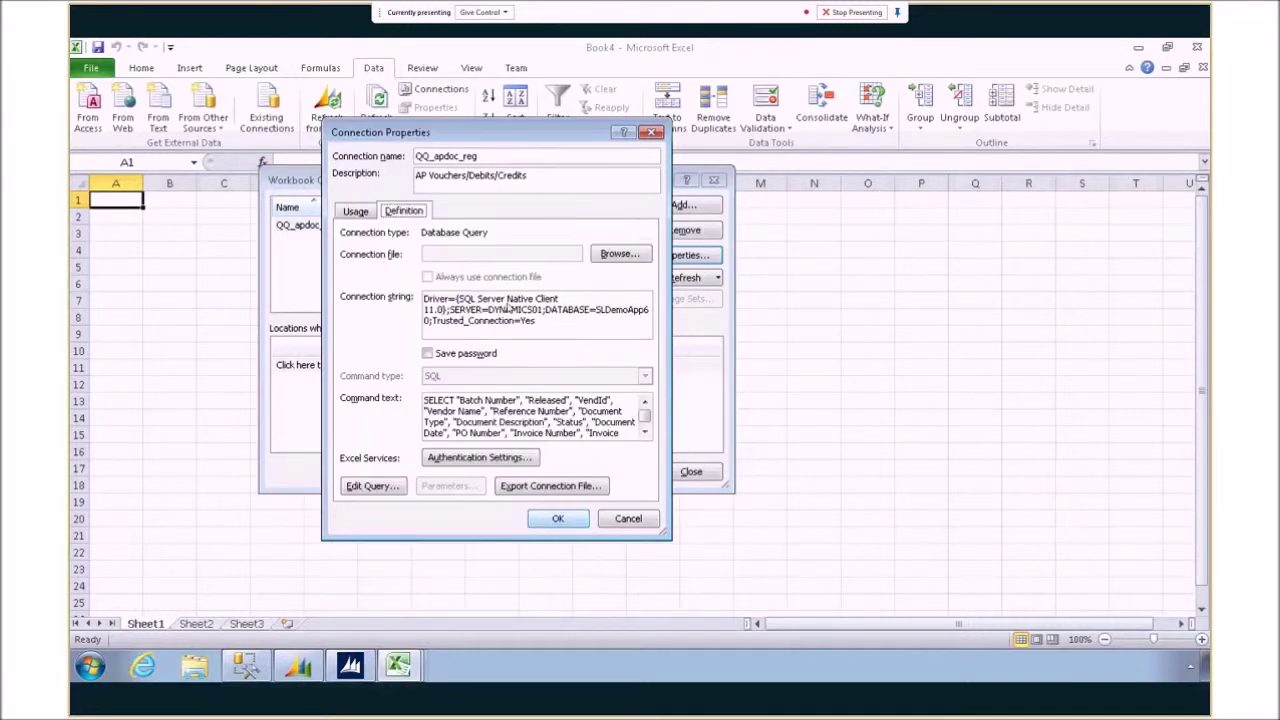
click(560, 521)
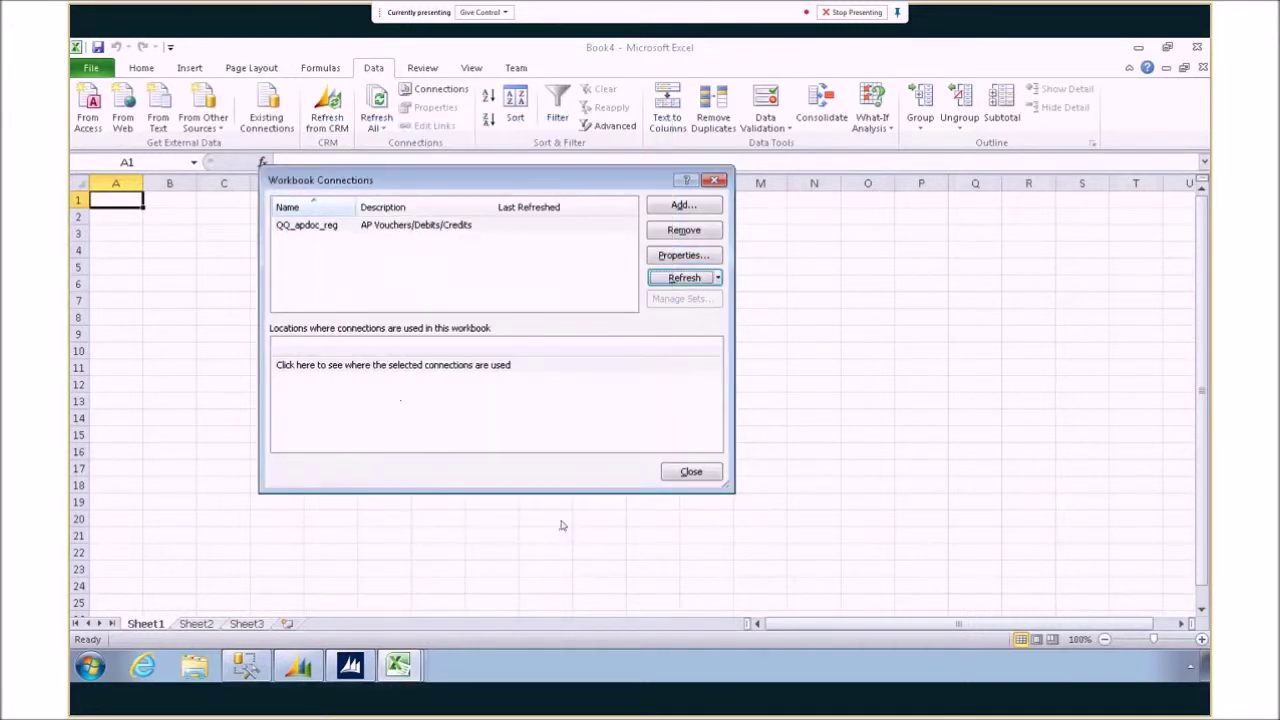
click(690, 474)
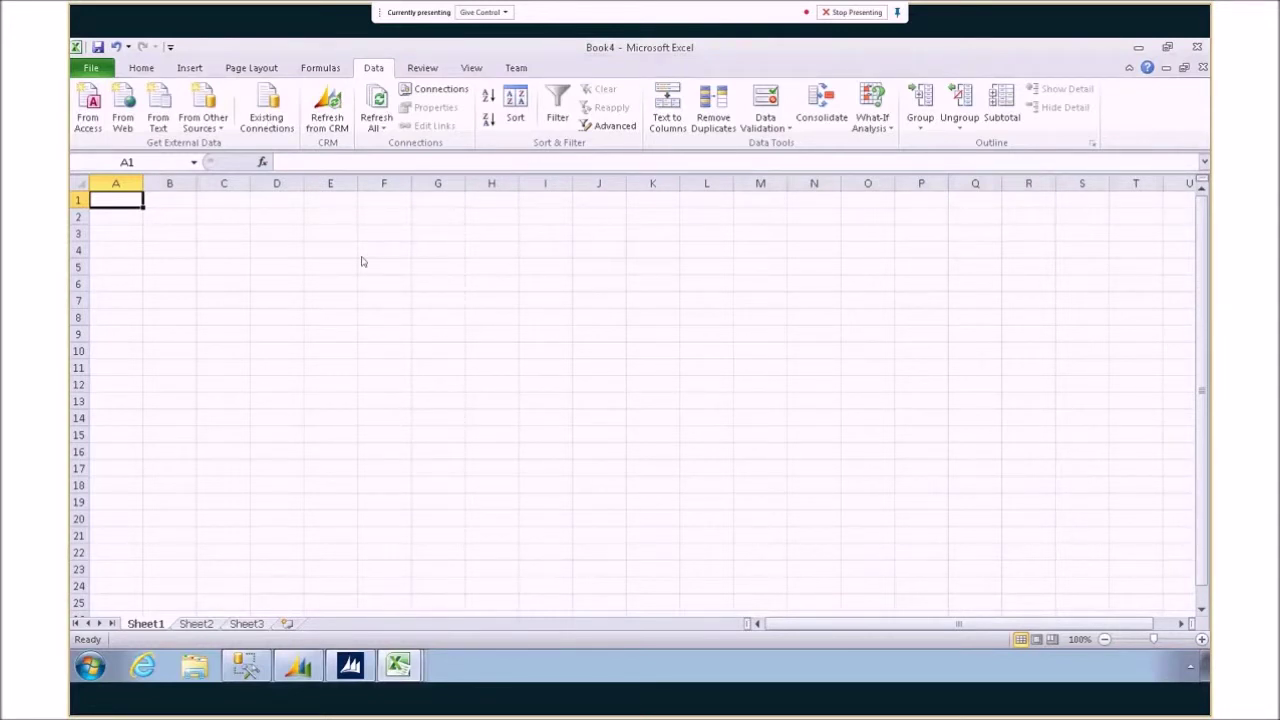
- From Quick Query Viewer, create an Excel pivot table in a new workbook with all rows and columns, using Document Balance as the pivot column
click(370, 670)
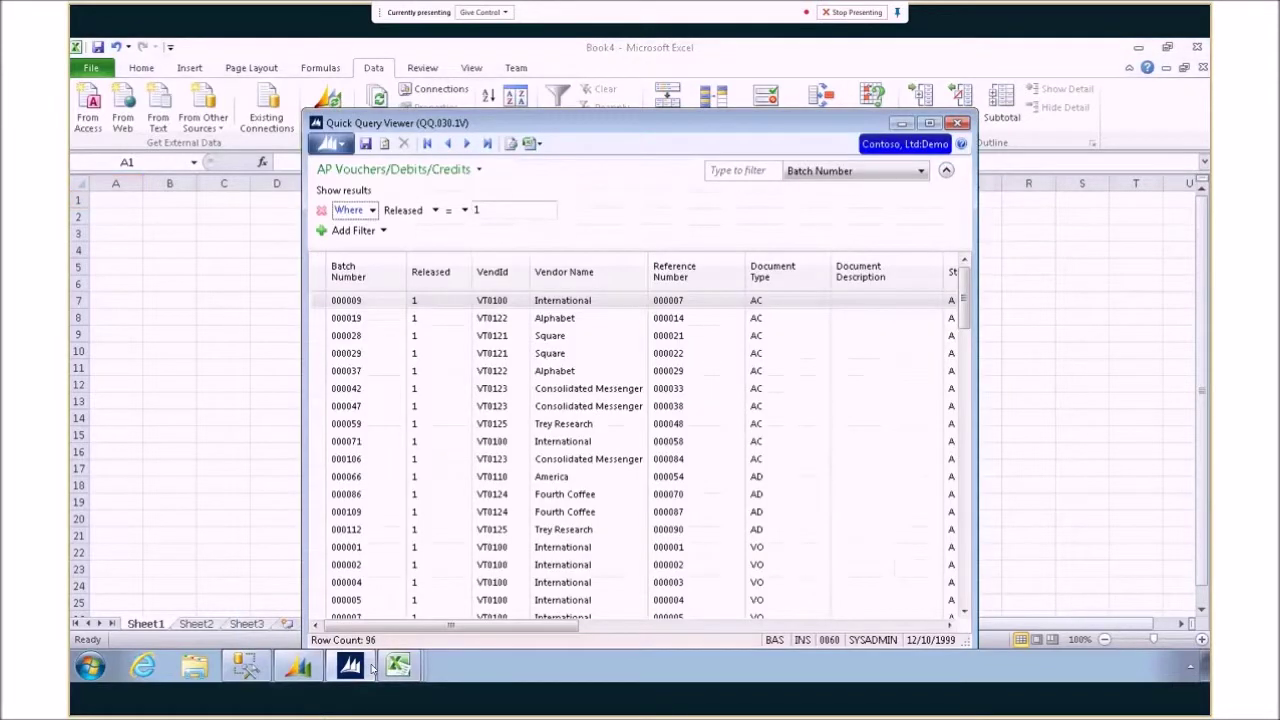
click(538, 144)
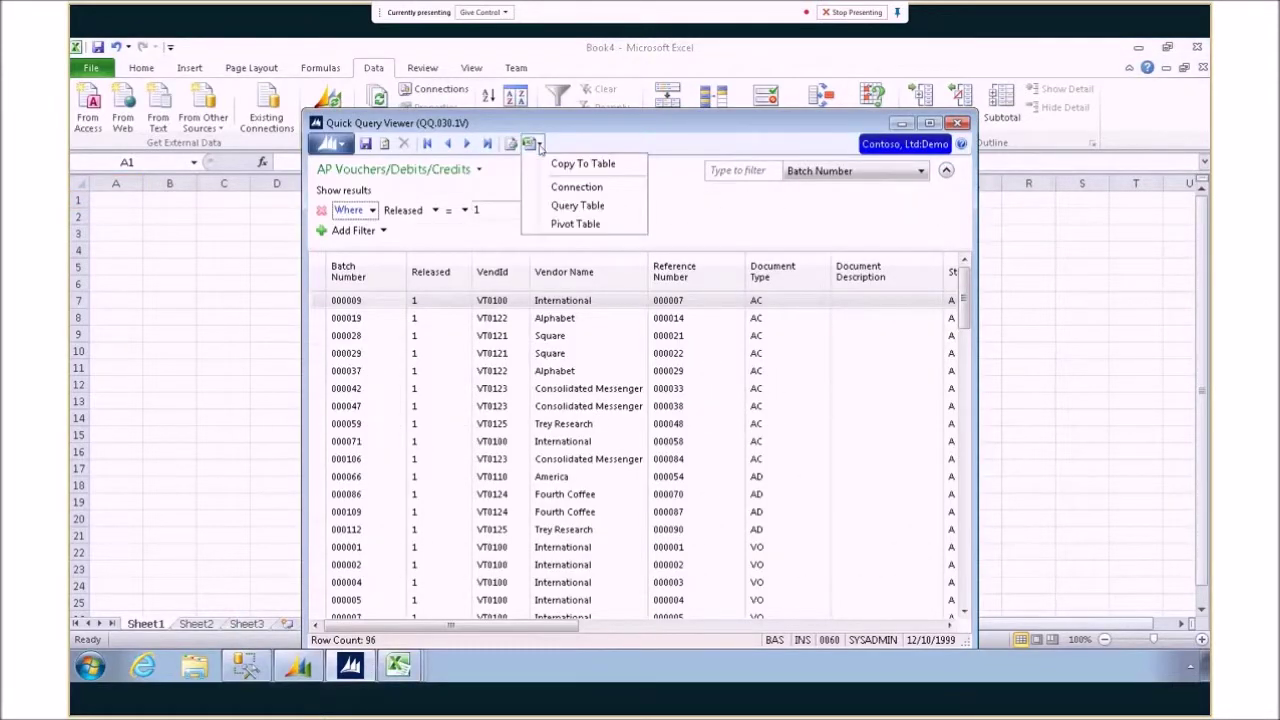
click(585, 226)
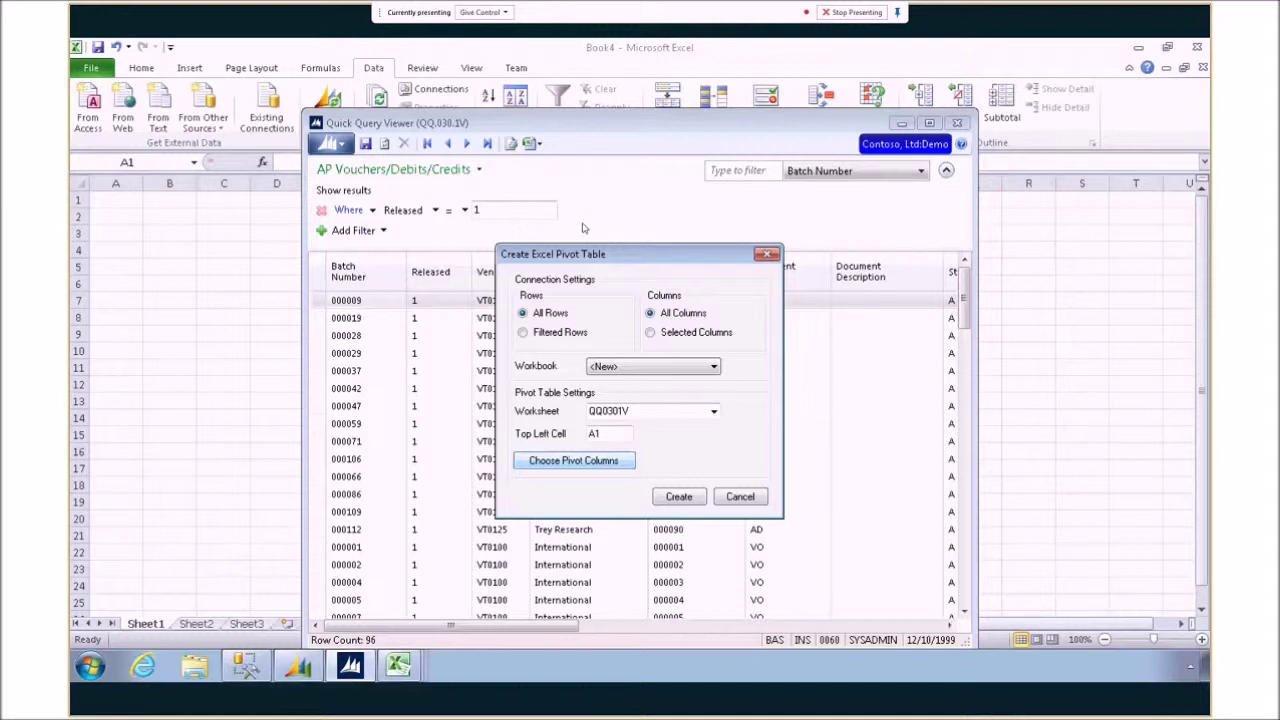
click(551, 461)
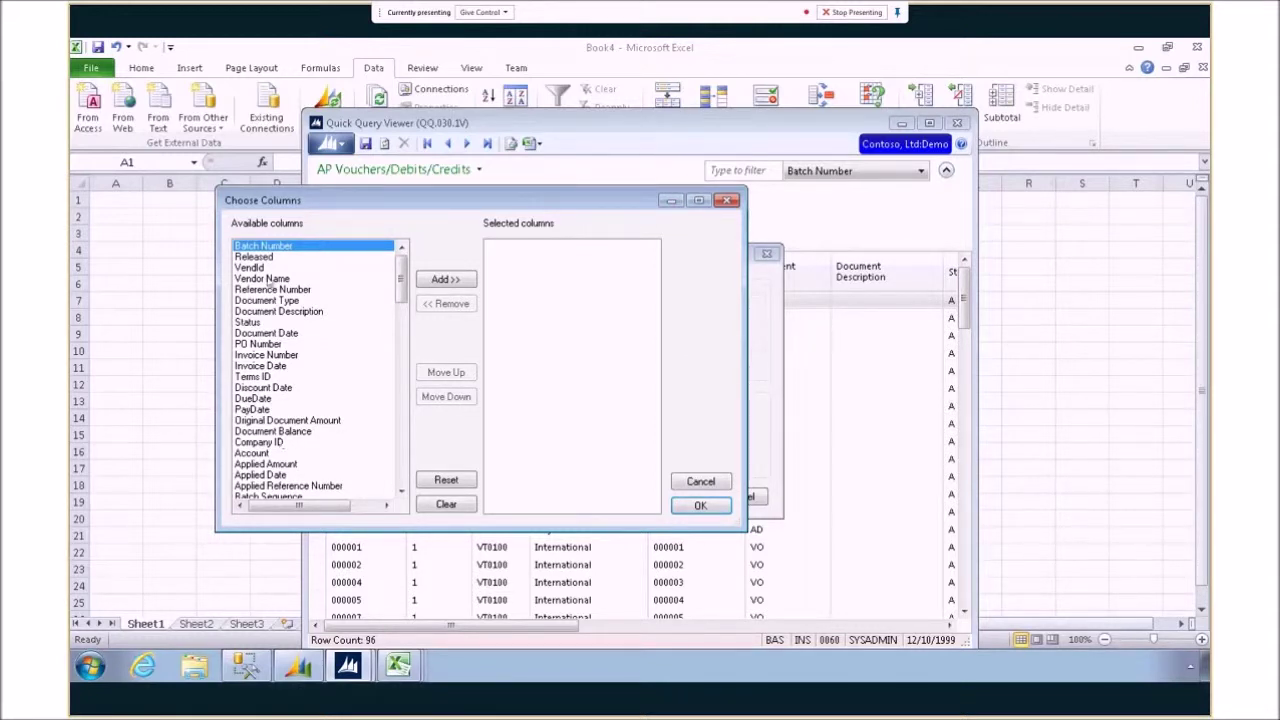
click(312, 430)
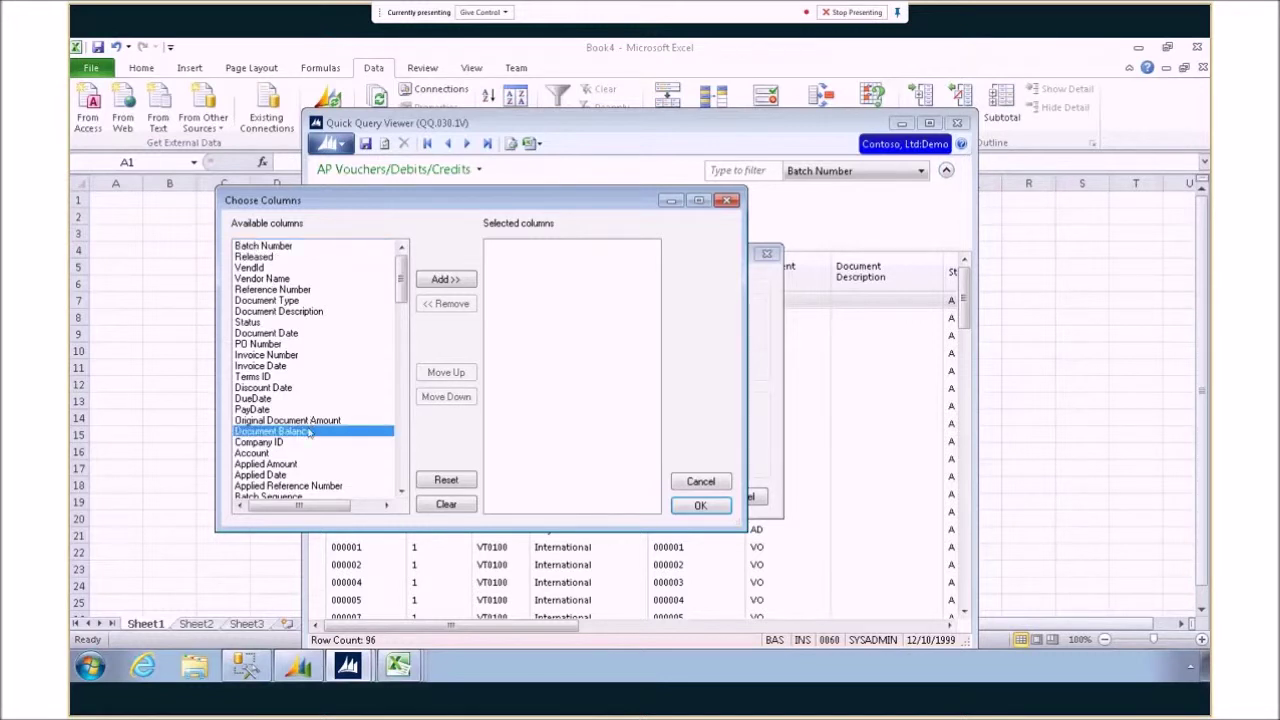
click(450, 287)
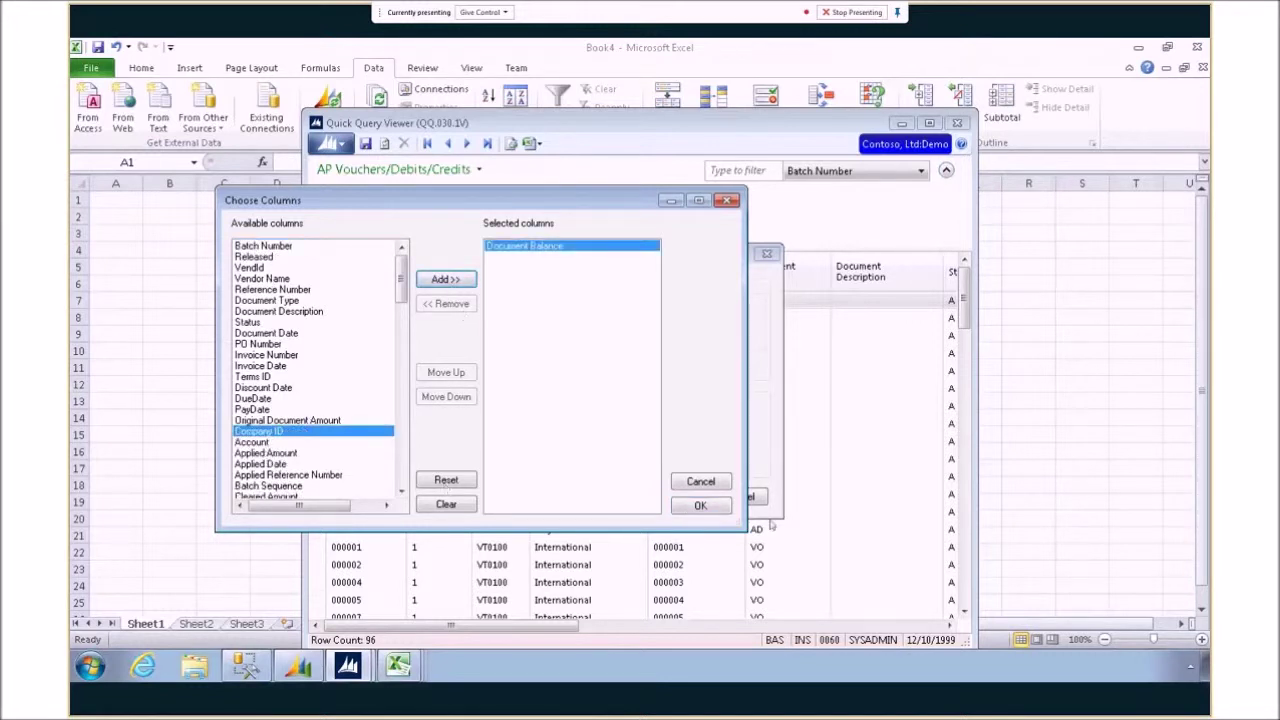
click(700, 508)
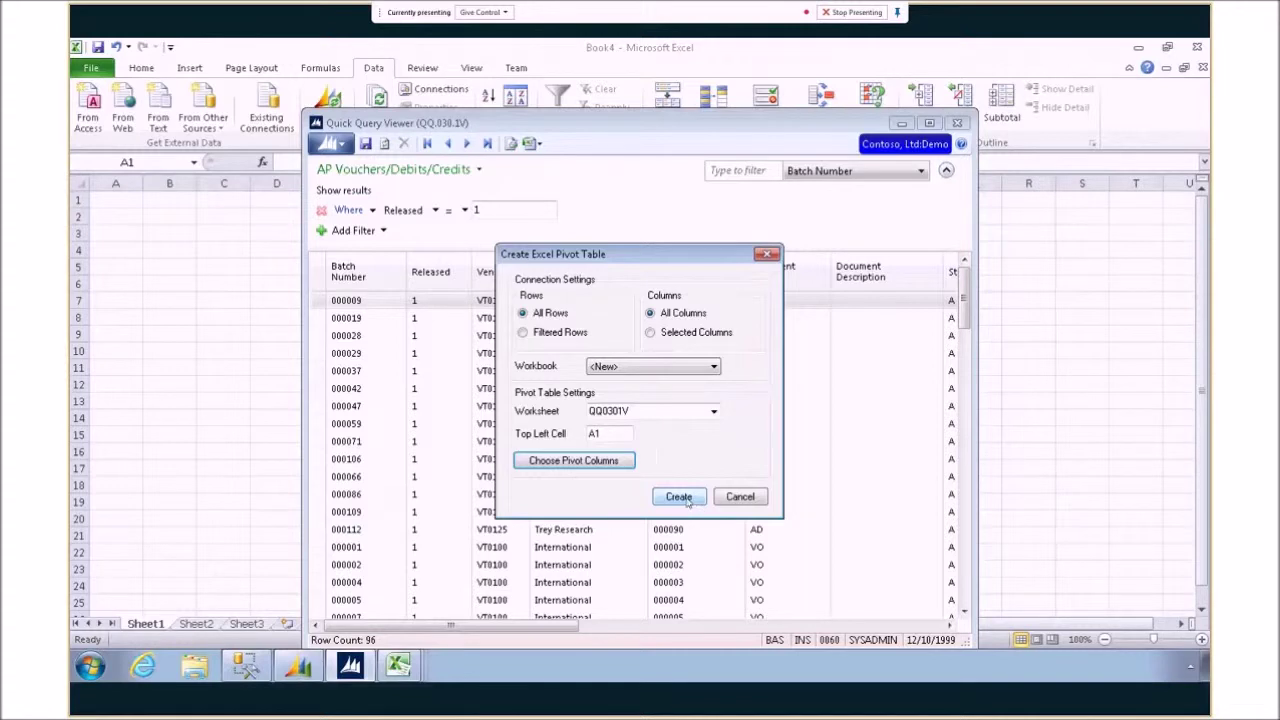
click(688, 500)
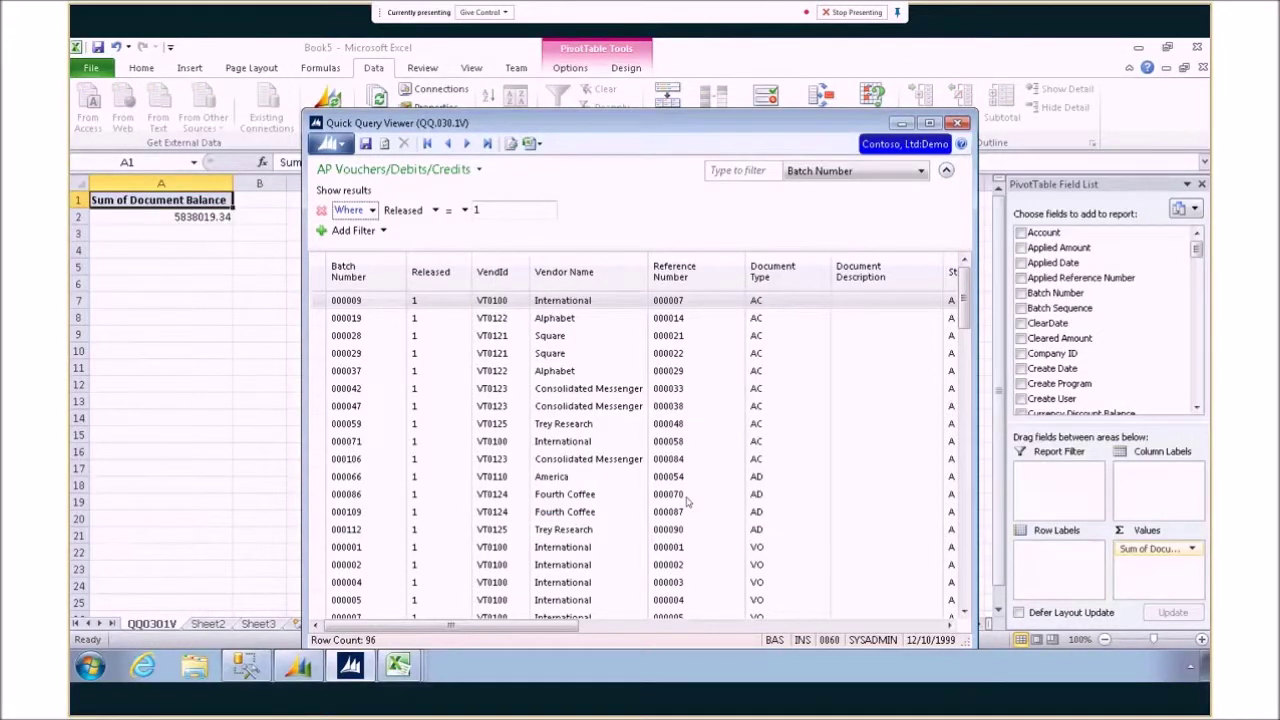